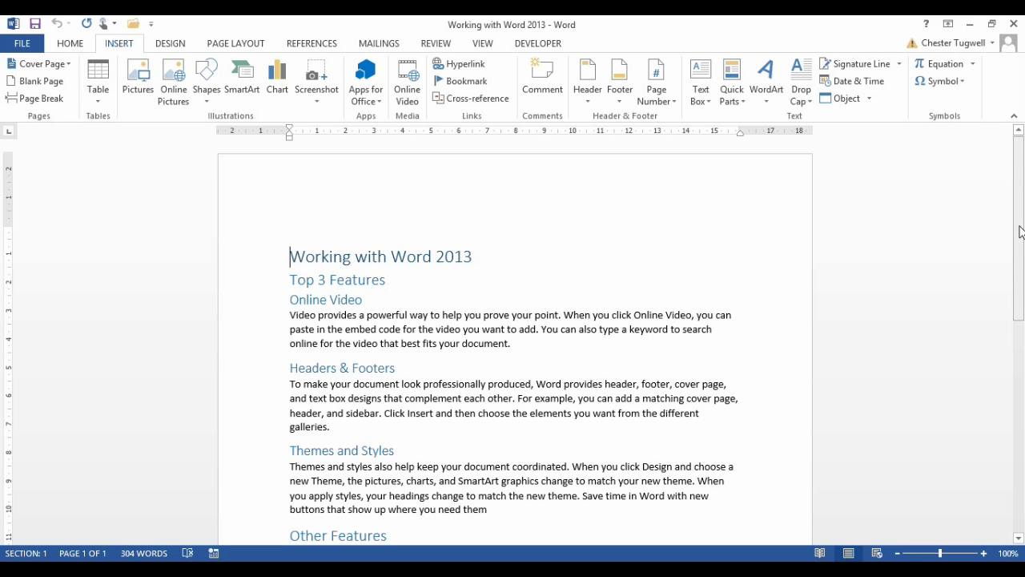
# Step: Scroll through the document and select the Online Video through Themes and Styles sections
pyautogui.moveTo(1020, 230); pyautogui.dragTo(1022, 256)
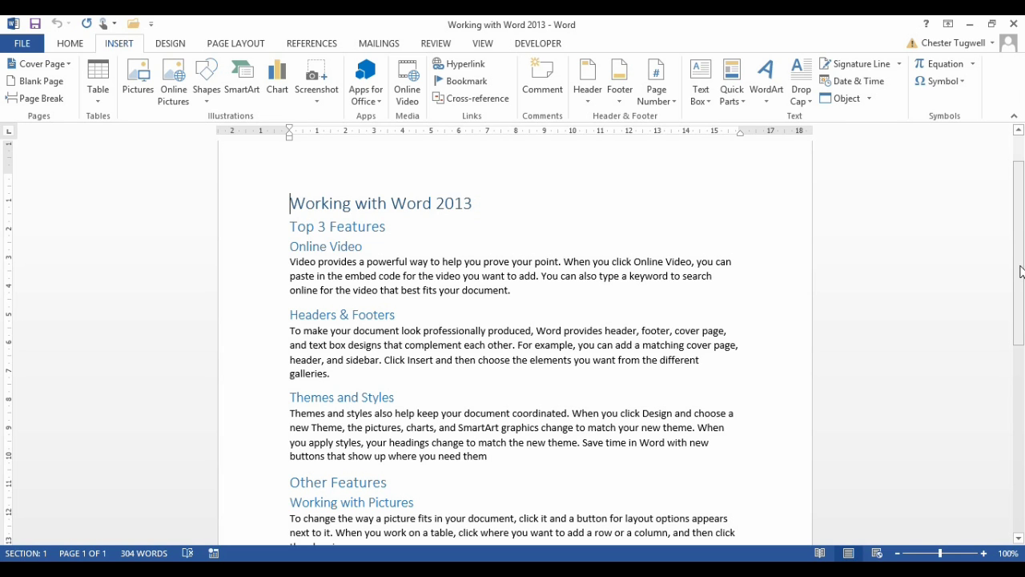
pyautogui.moveTo(1022, 272); pyautogui.dragTo(1024, 306)
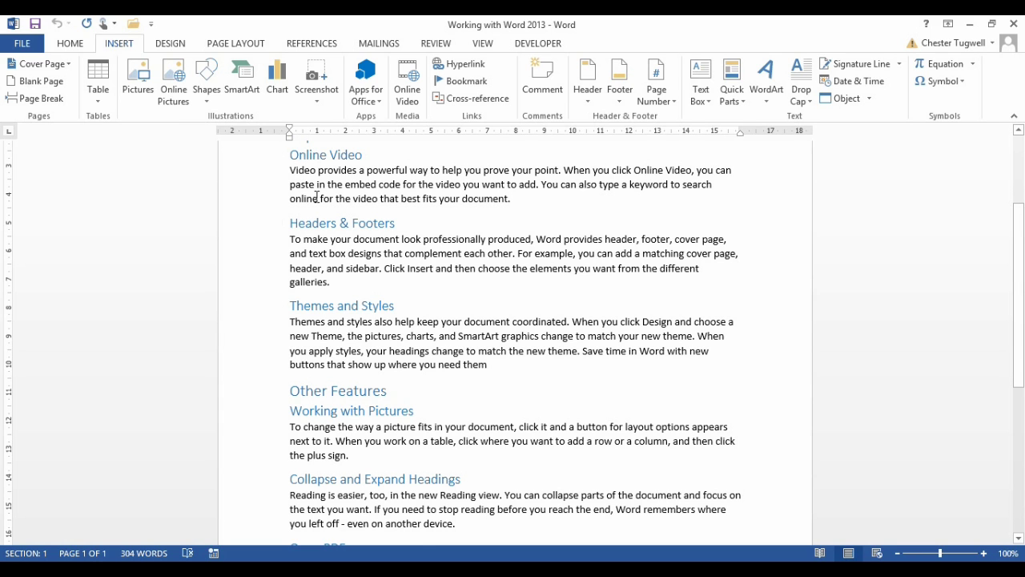
pyautogui.moveTo(1021, 352); pyautogui.dragTo(1022, 393)
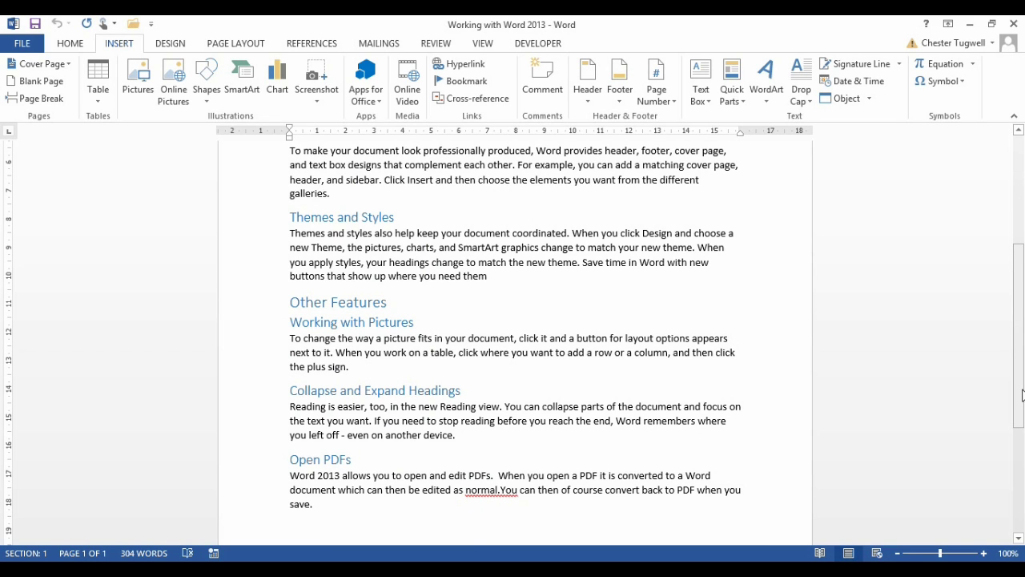
pyautogui.moveTo(1023, 377); pyautogui.dragTo(1023, 315)
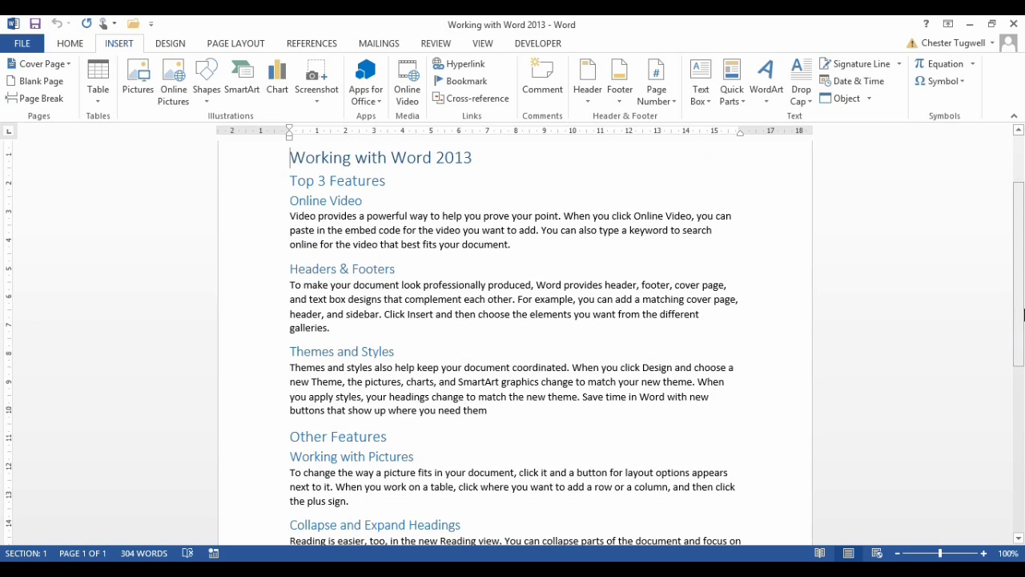
pyautogui.moveTo(1021, 226)
pyautogui.mouseDown()
pyautogui.moveTo(1023, 286)
pyautogui.moveTo(1023, 210)
pyautogui.mouseUp()
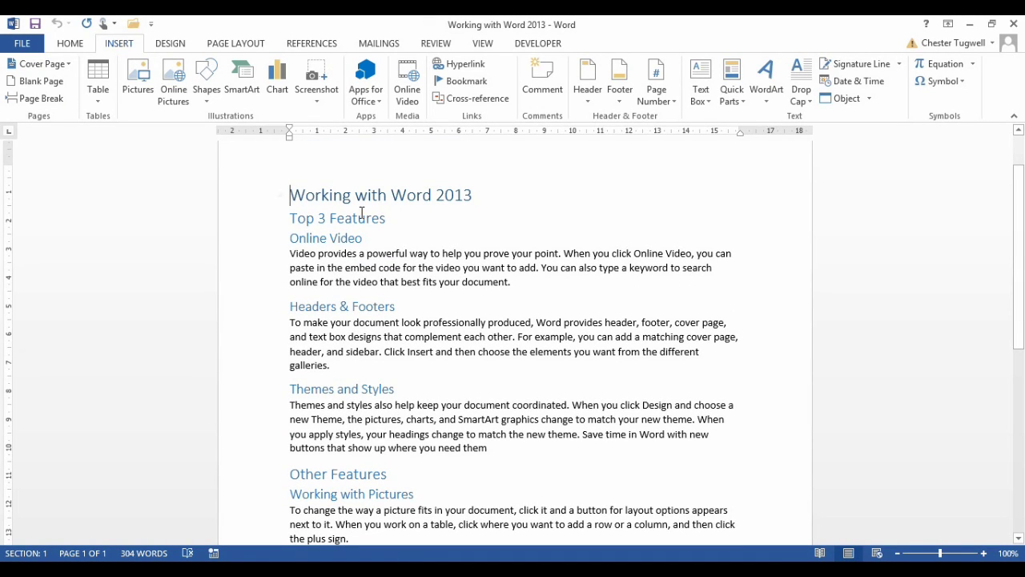
pyautogui.moveTo(287, 238); pyautogui.dragTo(515, 450)
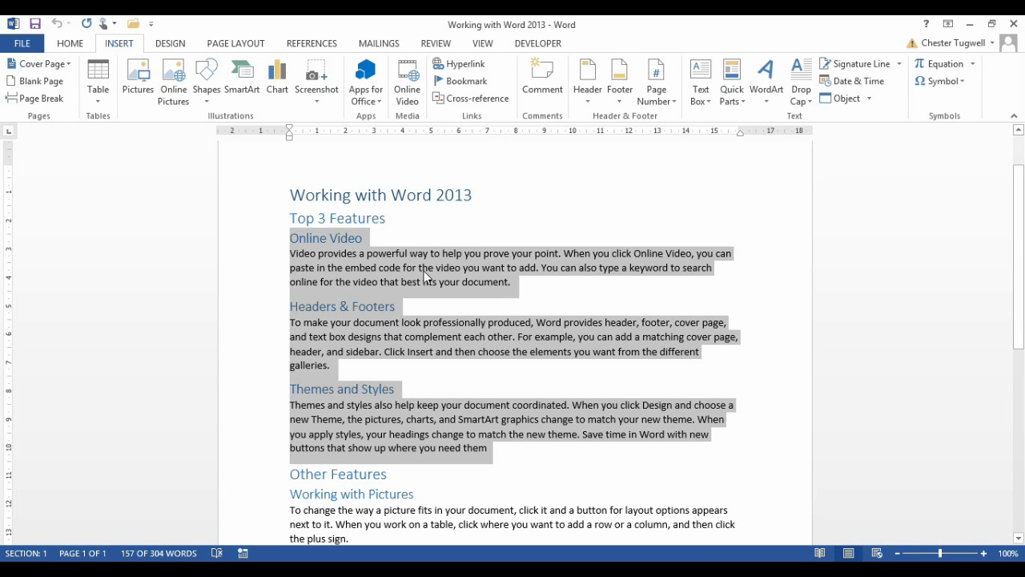
# Step: Add a bookmark named 'a' over the selected sections
pyautogui.click(121, 42)
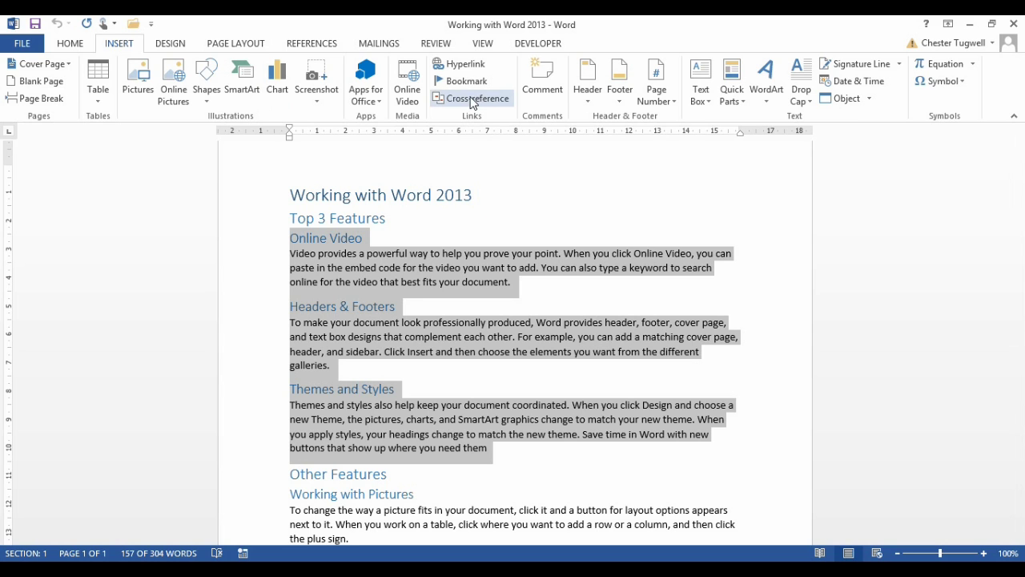
pyautogui.click(469, 84)
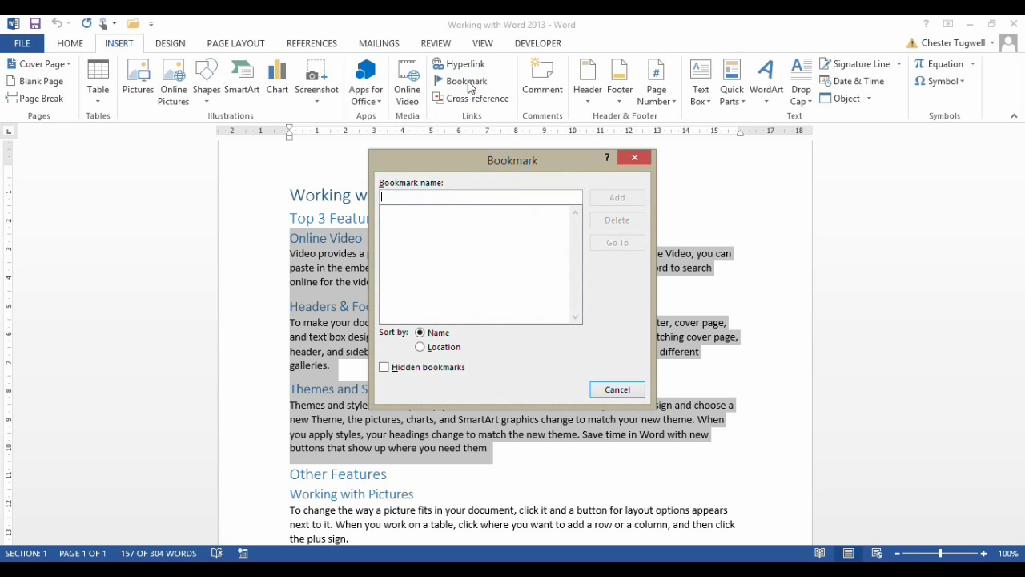
pyautogui.moveTo(452, 163); pyautogui.dragTo(653, 173)
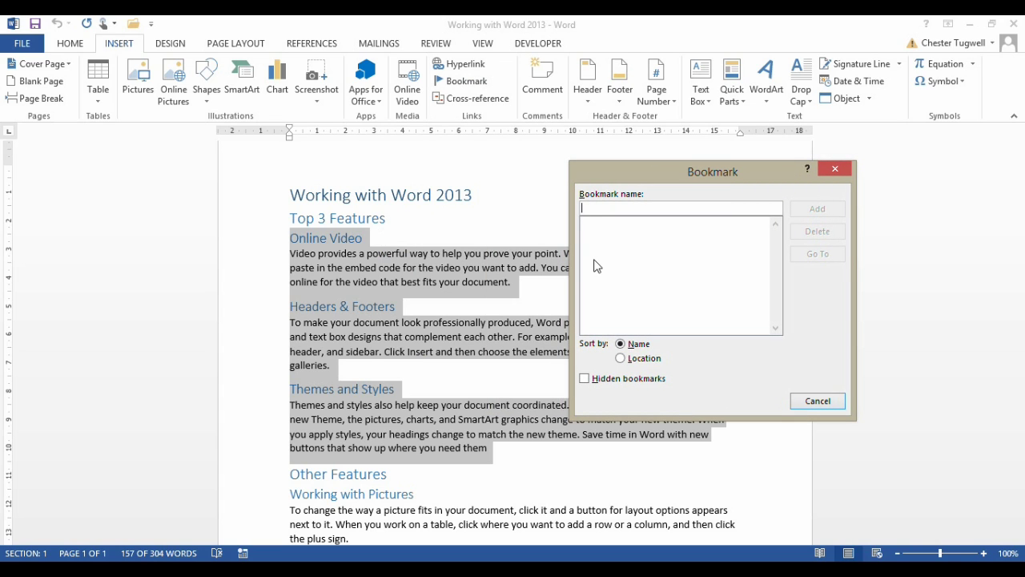
pyautogui.write('a')
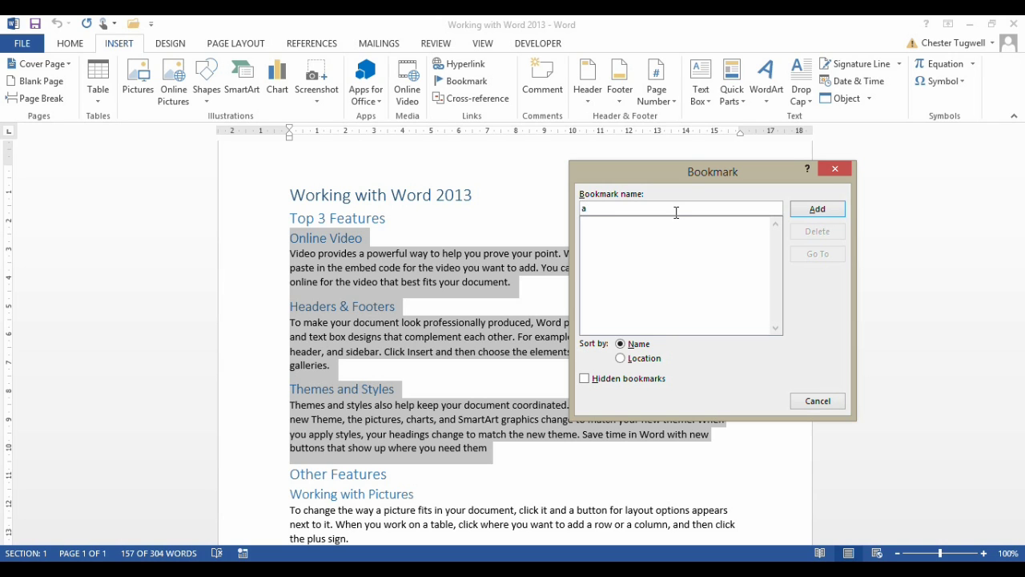
pyautogui.click(812, 210)
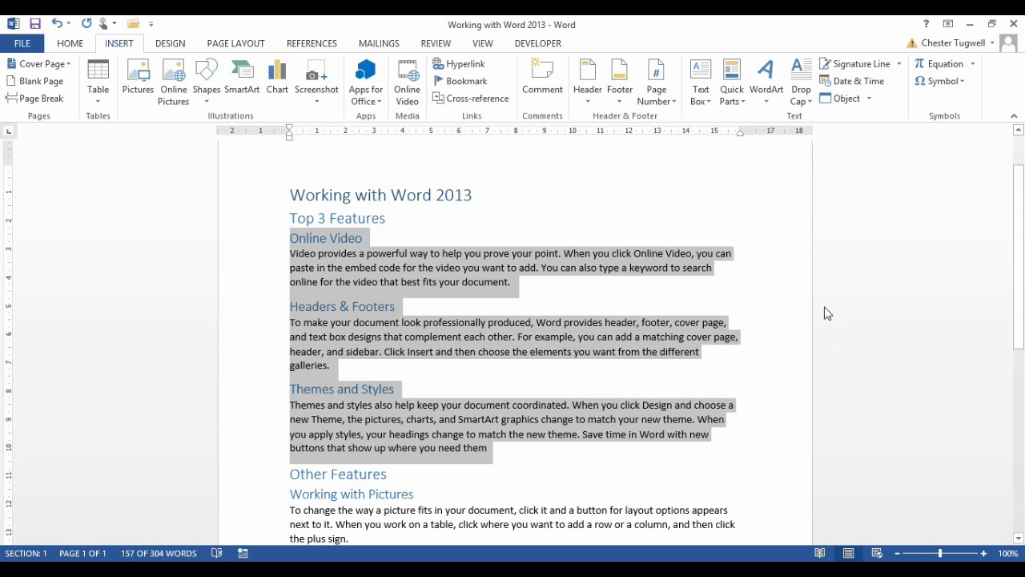
# Step: Select Working with Pictures through Open PDFs and bookmark them as 'b'
pyautogui.moveTo(1018, 198); pyautogui.dragTo(1019, 303)
pyautogui.moveTo(291, 270); pyautogui.dragTo(361, 451)
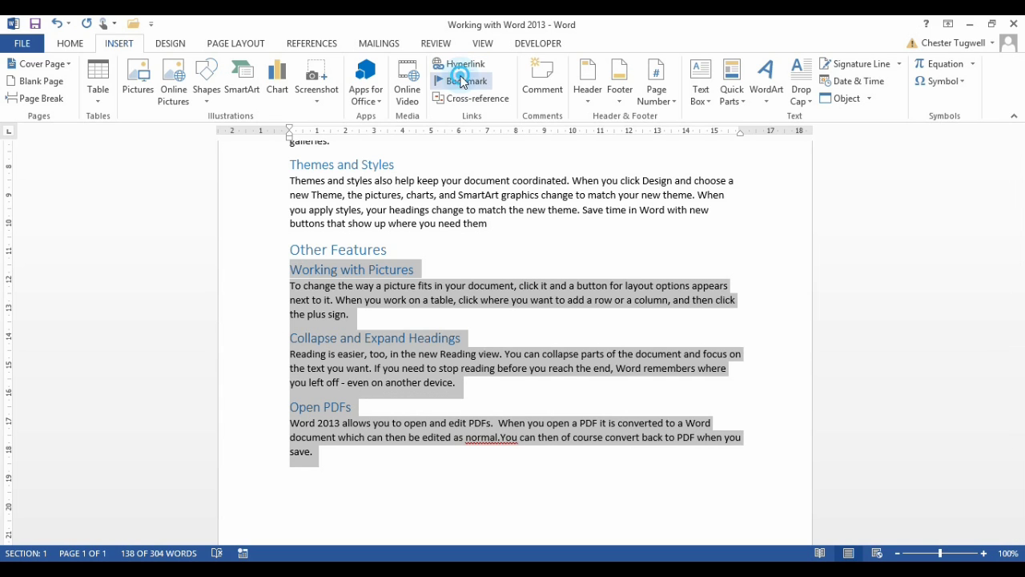
pyautogui.click(460, 80)
pyautogui.write('b')
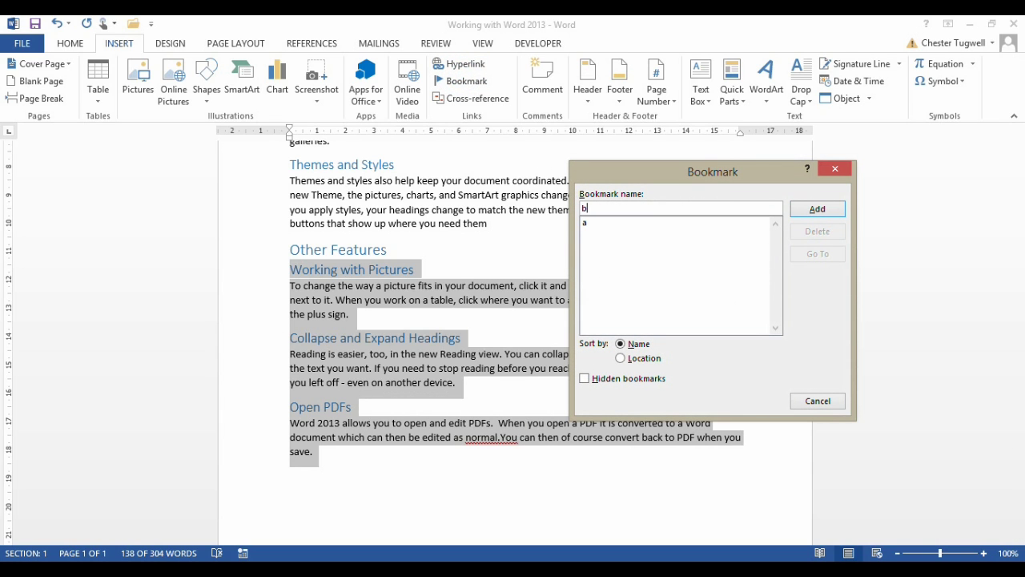
pyautogui.click(809, 213)
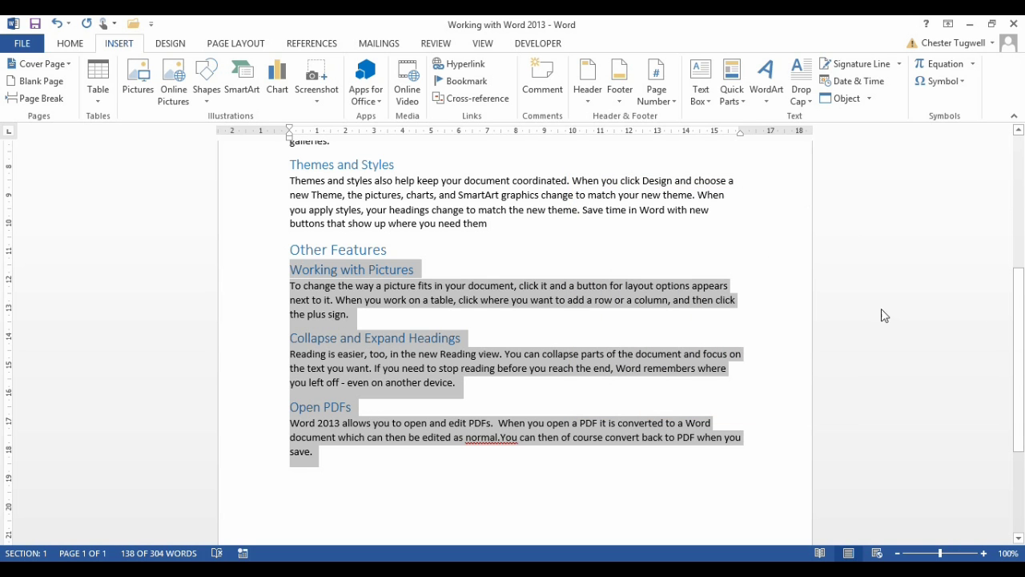
pyautogui.moveTo(1023, 336); pyautogui.dragTo(1022, 243)
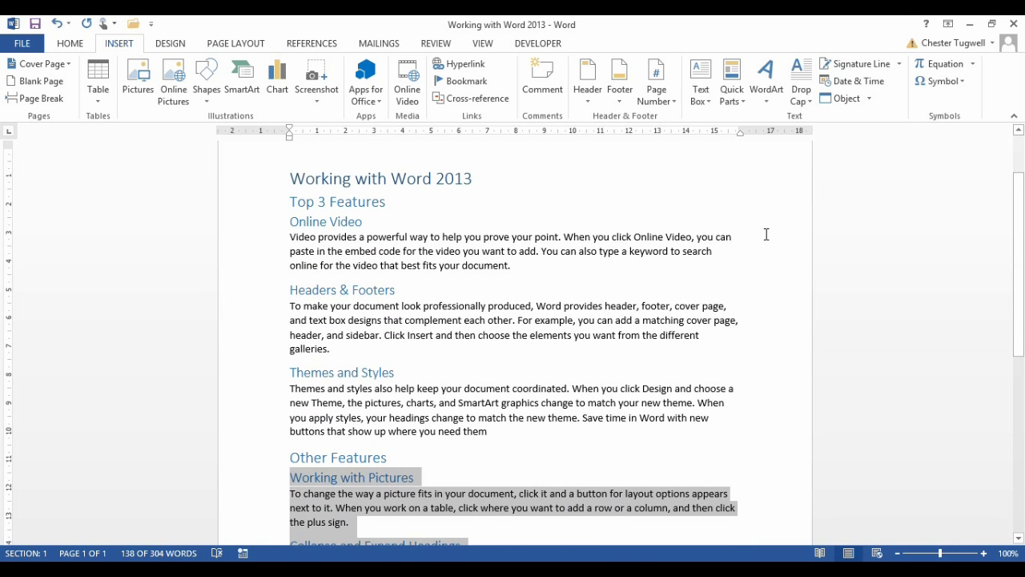
# Step: Insert an empty paragraph right after the Top 3 Features heading
pyautogui.click(393, 200)
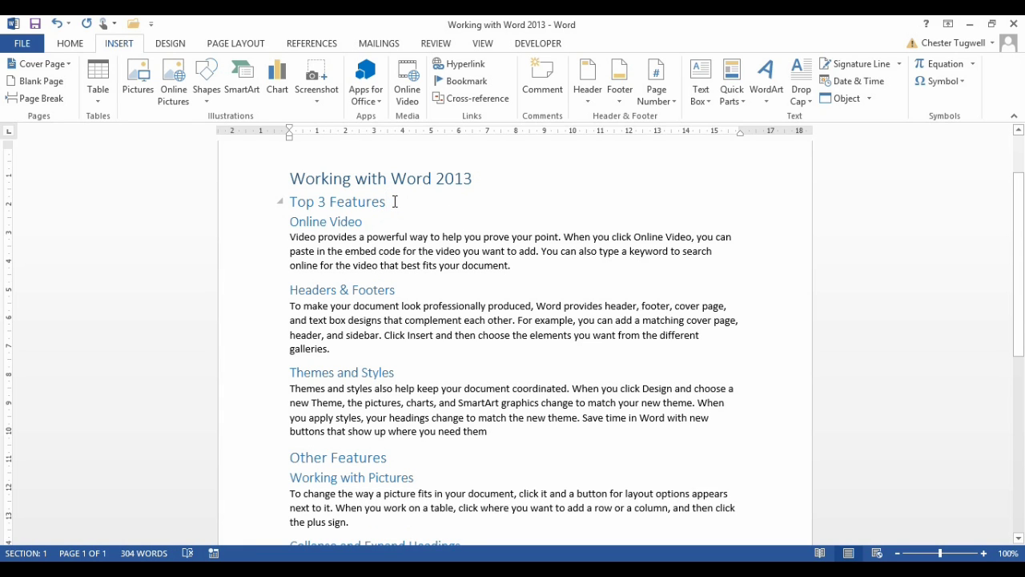
pyautogui.press('Return')
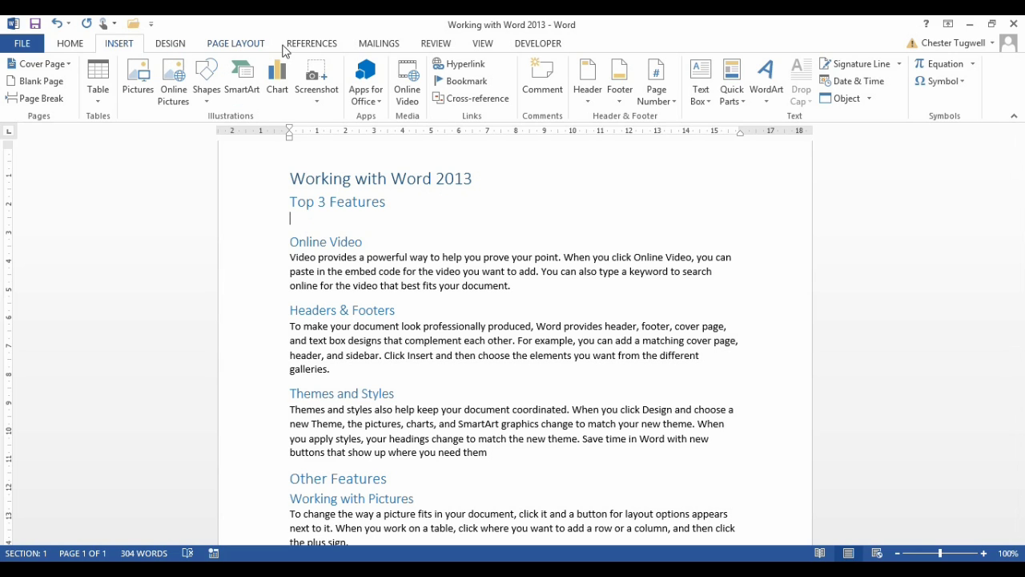
pyautogui.click(317, 49)
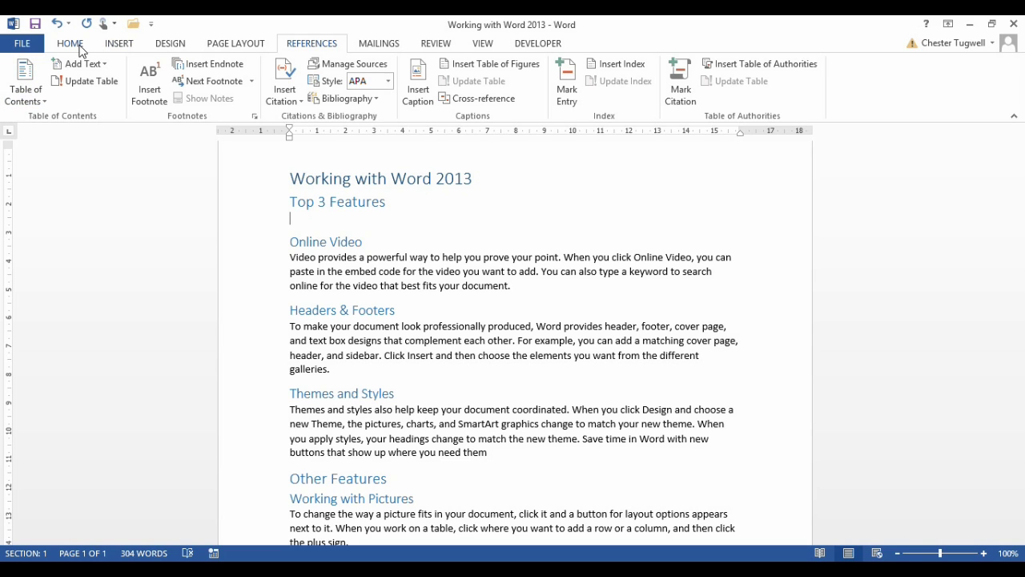
pyautogui.click(118, 46)
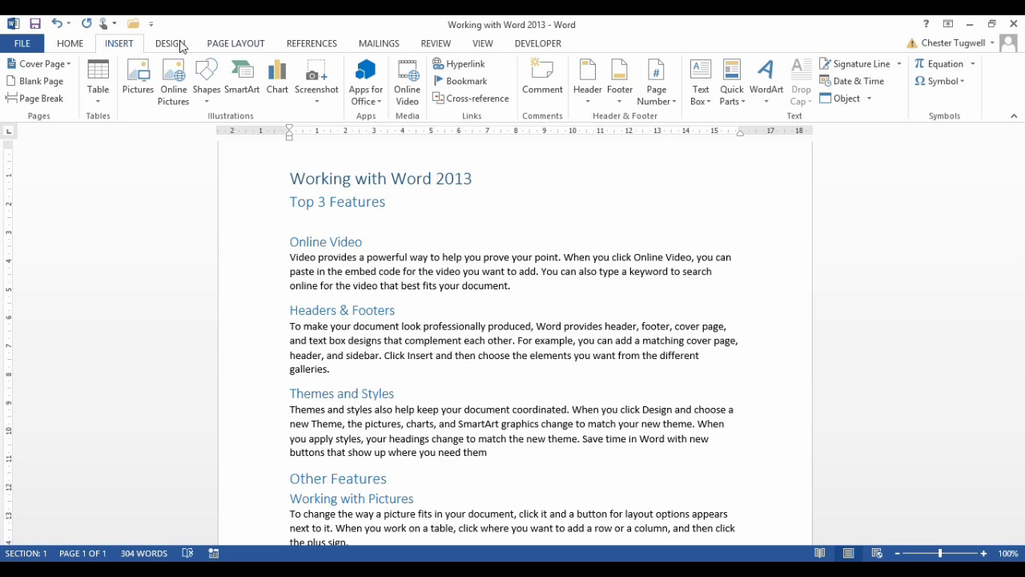
# Step: From Quick Parts, open the Field dialog and choose the TOC field with field codes shown
pyautogui.click(736, 96)
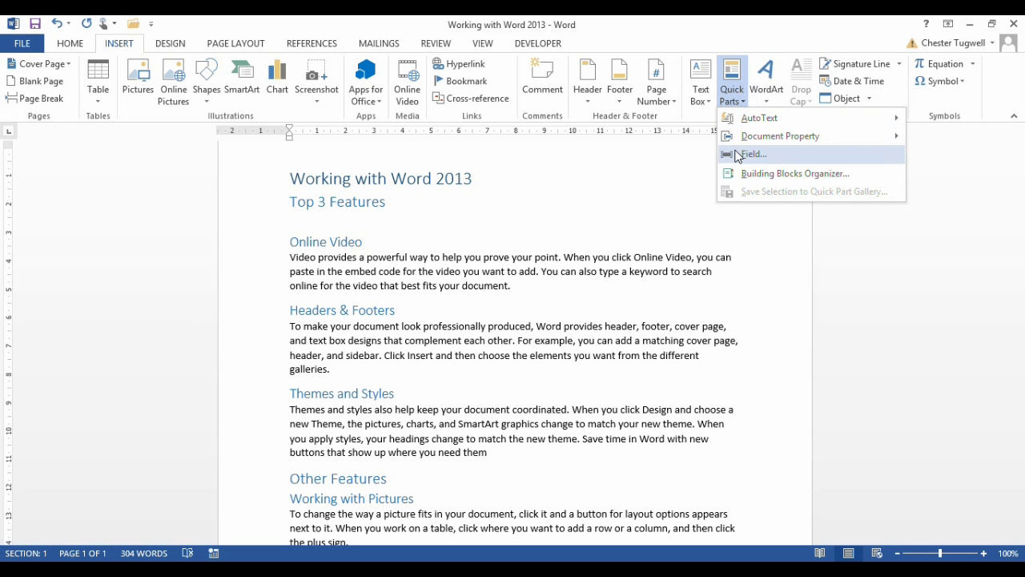
pyautogui.click(737, 154)
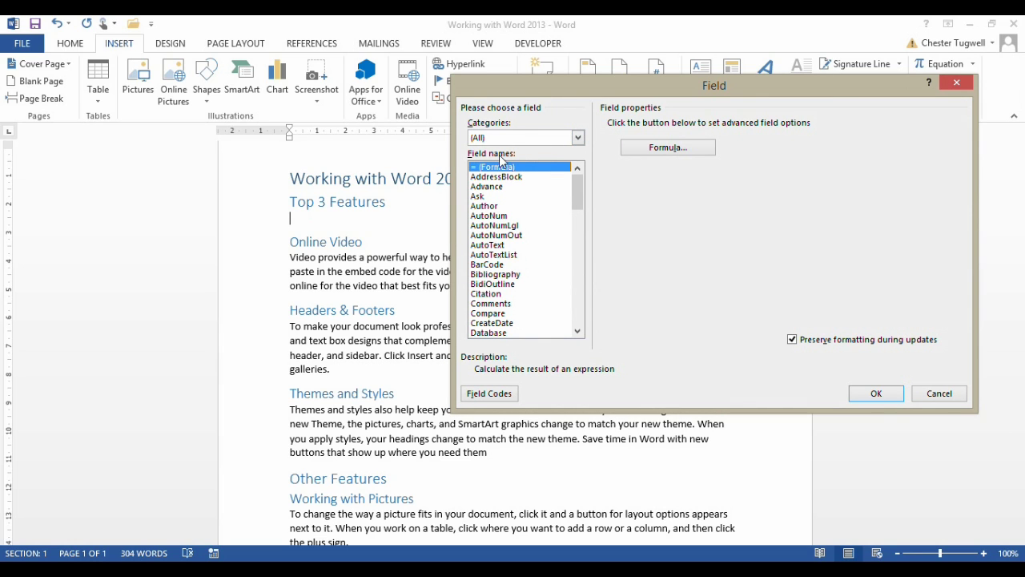
pyautogui.moveTo(573, 195); pyautogui.dragTo(580, 309)
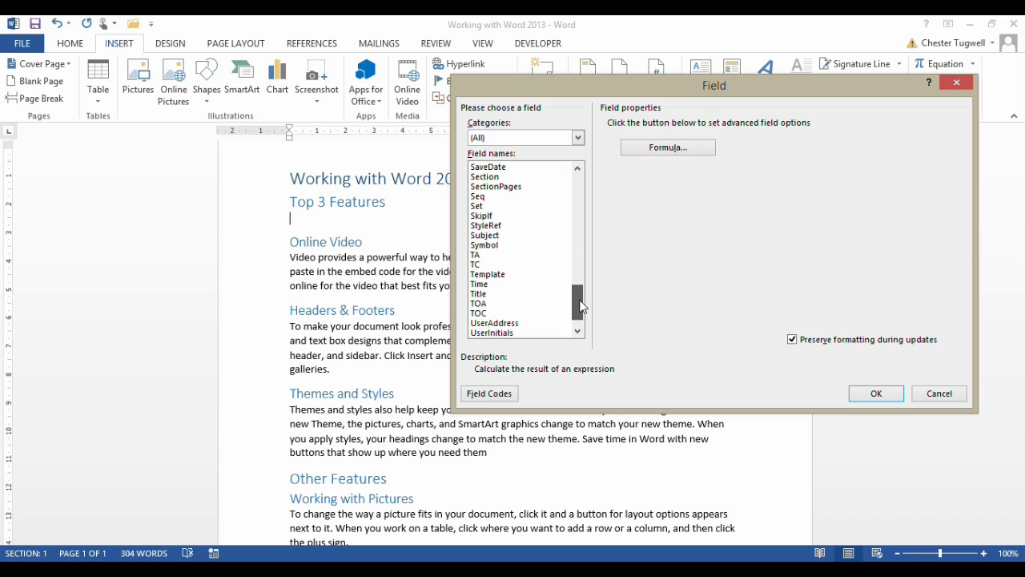
pyautogui.click(490, 313)
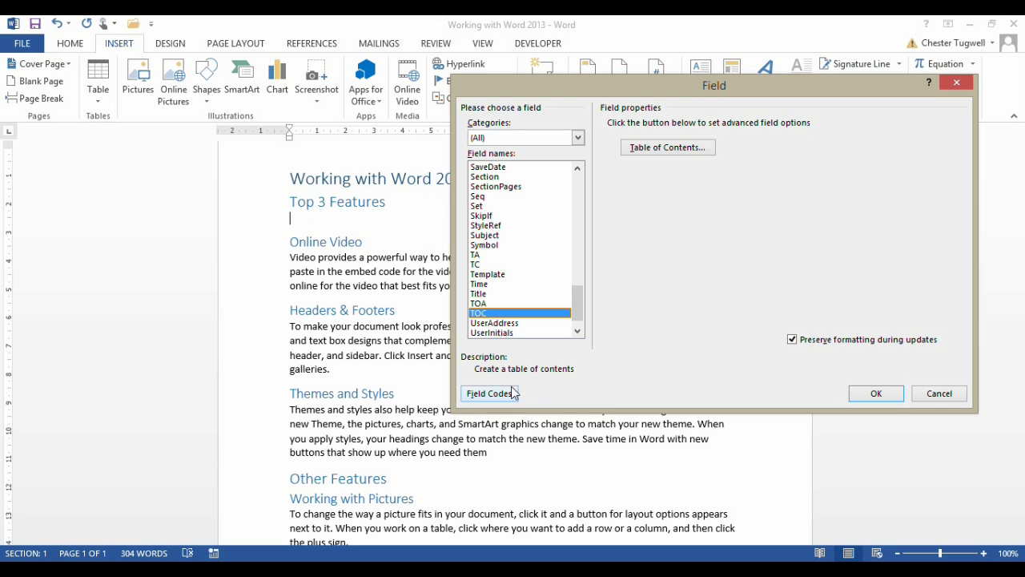
pyautogui.click(488, 393)
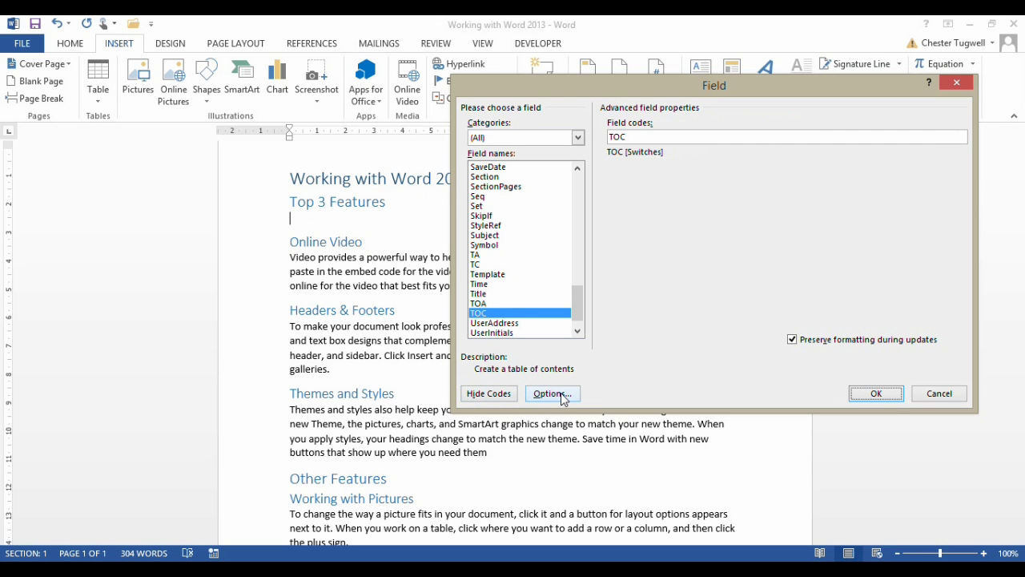
# Step: Add the \b bookmark switch to the TOC field code
pyautogui.click(563, 395)
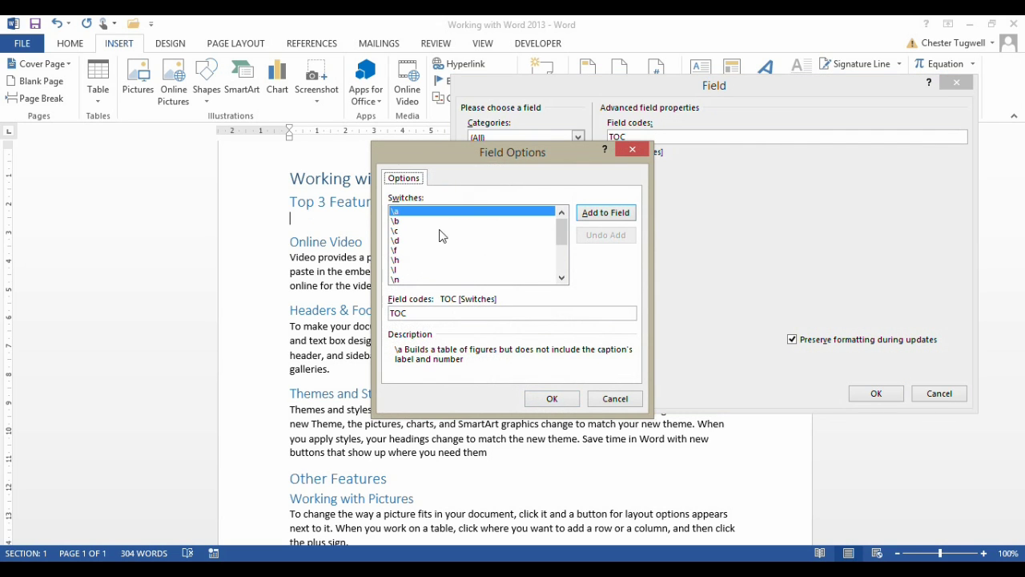
pyautogui.moveTo(450, 150); pyautogui.dragTo(476, 138)
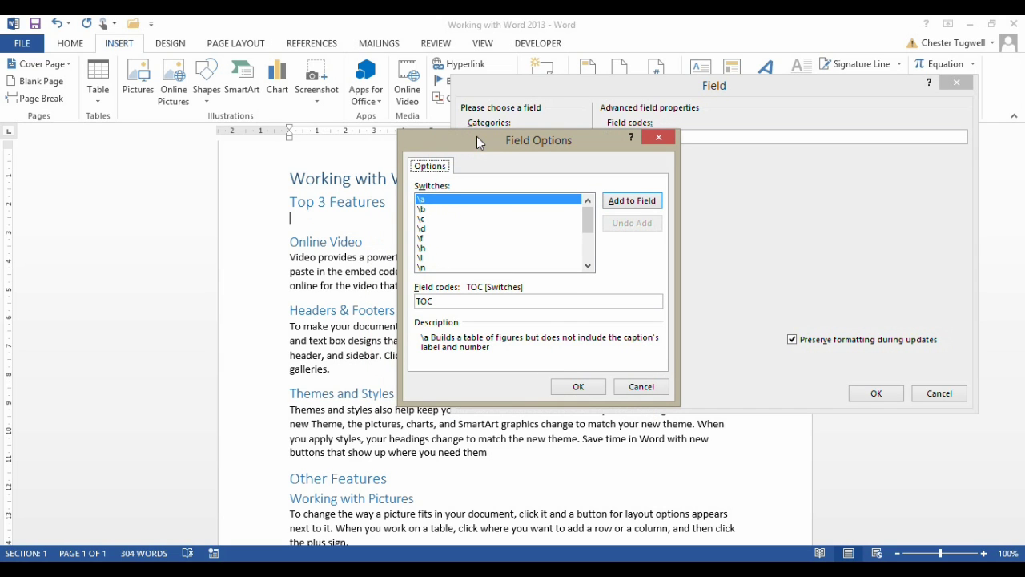
pyautogui.click(429, 209)
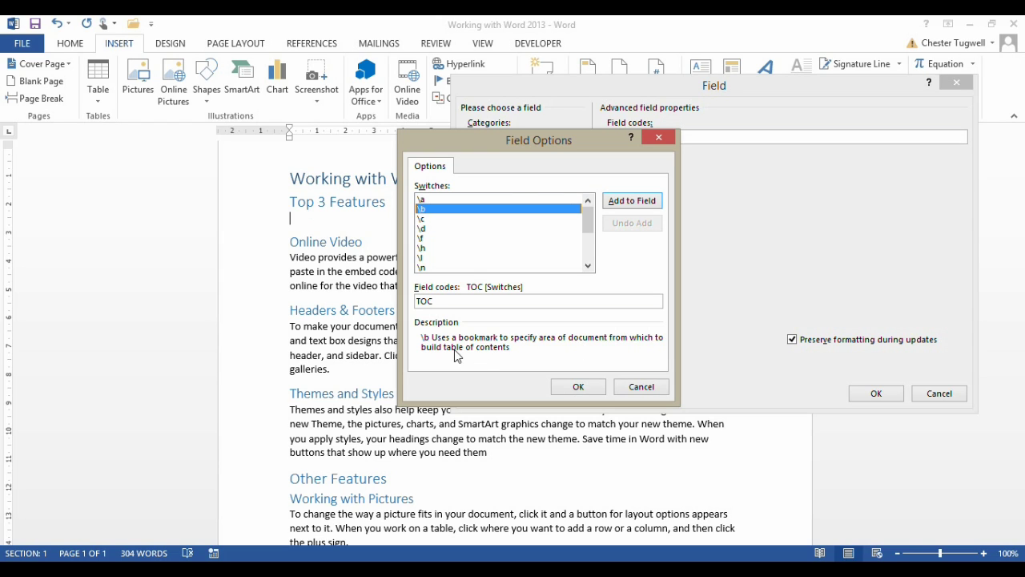
pyautogui.click(625, 202)
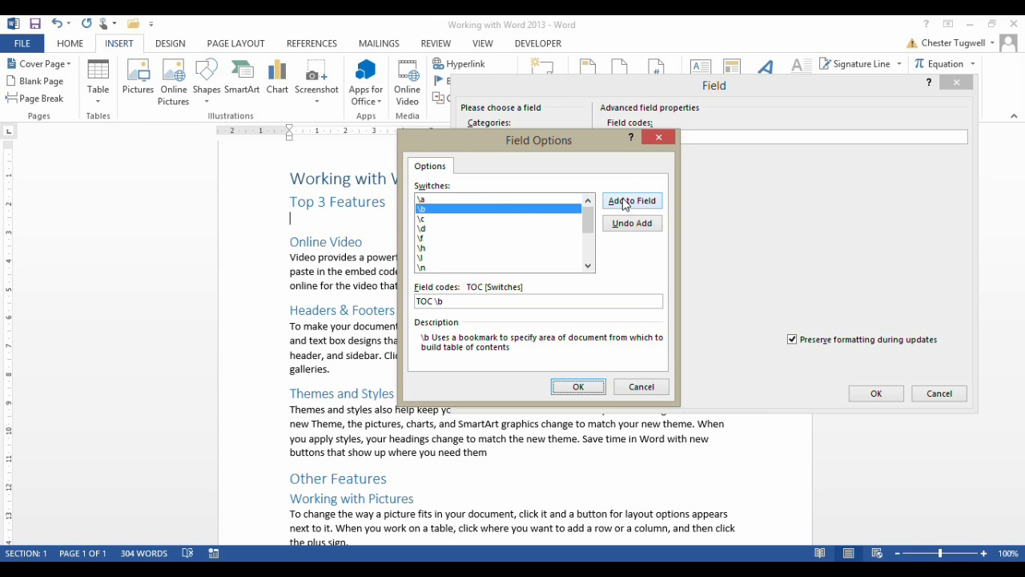
pyautogui.click(576, 384)
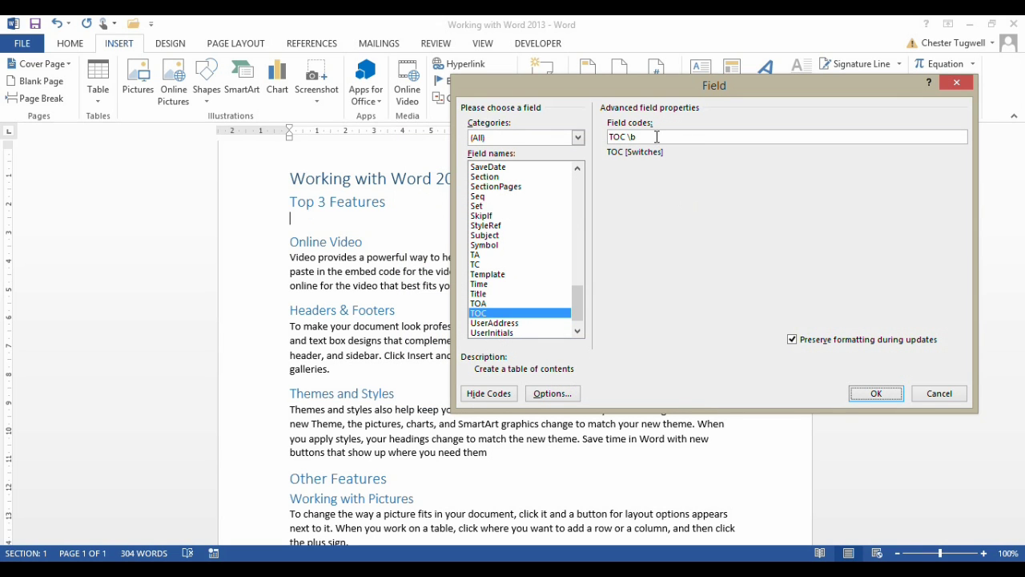
pyautogui.click(656, 136)
# Step: Insert the first bookmark-based TOC, then add an empty line below Other Features
pyautogui.click(865, 394)
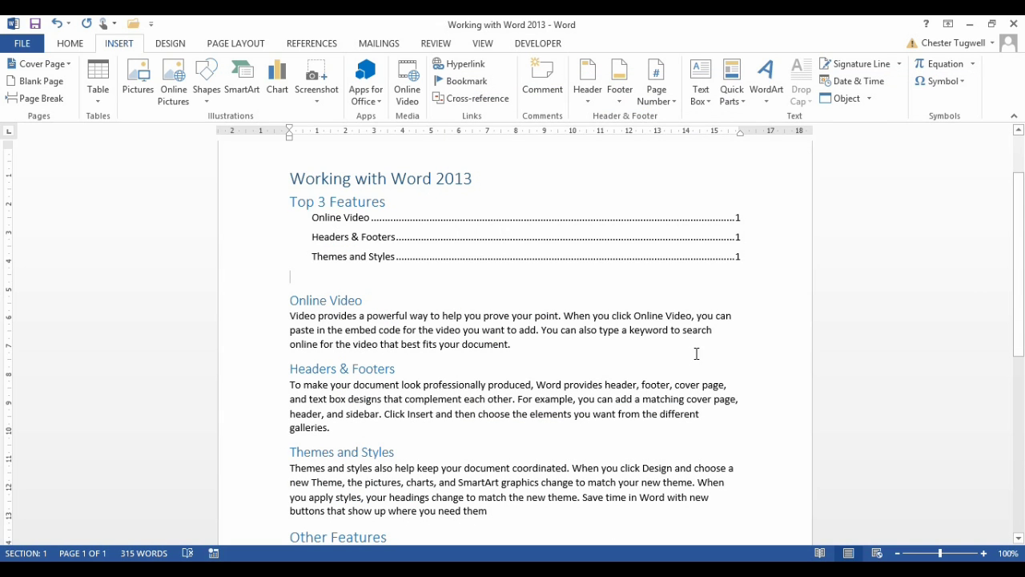
pyautogui.moveTo(1023, 192); pyautogui.dragTo(1020, 327)
pyautogui.click(418, 266)
pyautogui.press('Return')
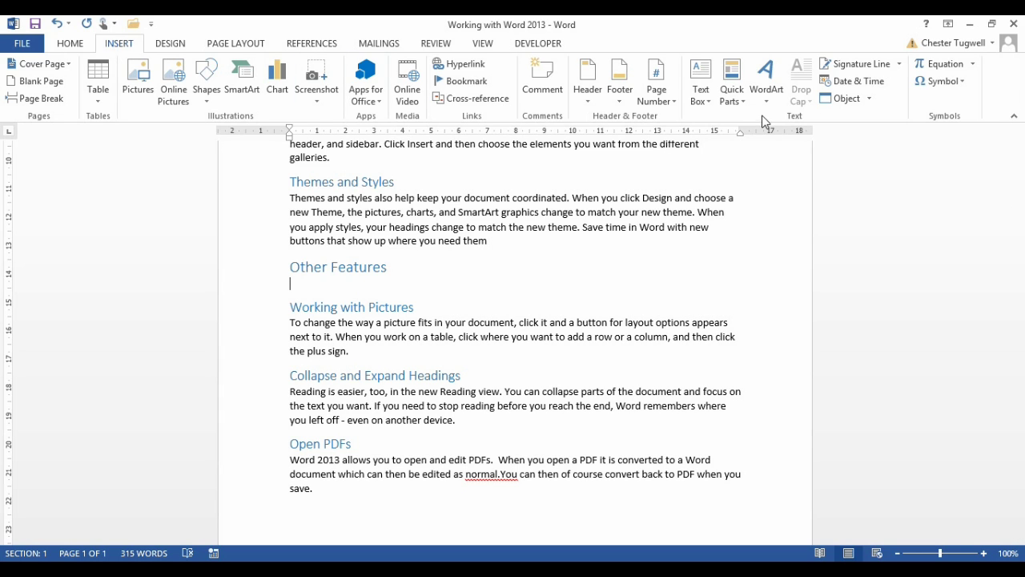
# Step: Open the Field dialog again and choose the TOC field with field codes shown
pyautogui.click(734, 92)
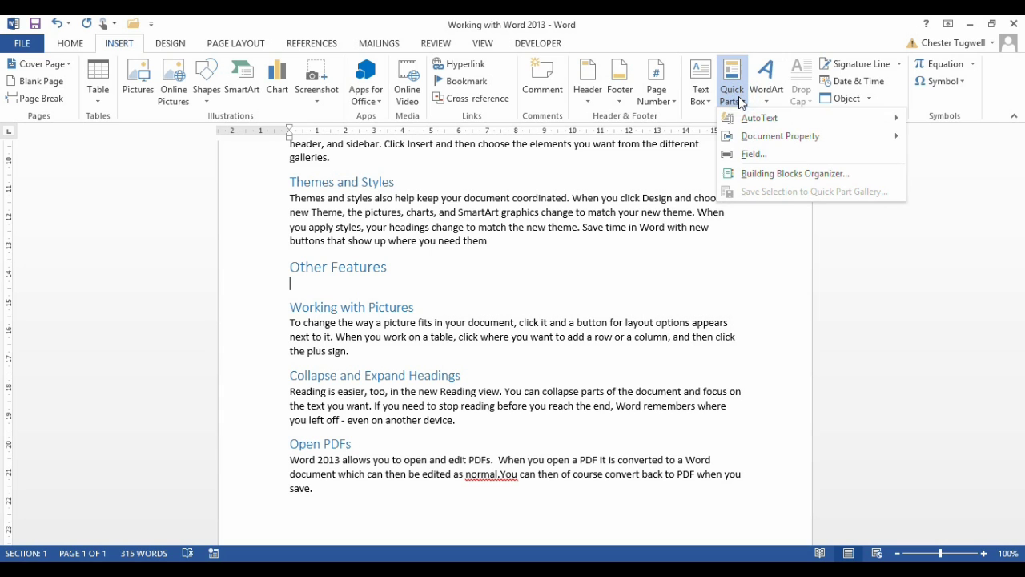
pyautogui.click(749, 152)
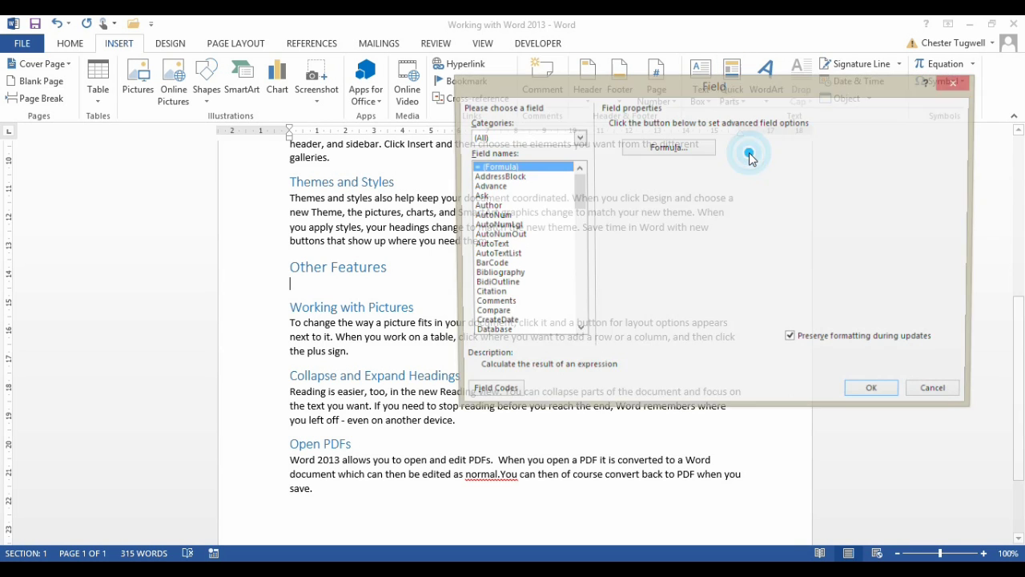
pyautogui.moveTo(578, 186); pyautogui.dragTo(582, 309)
pyautogui.click(498, 294)
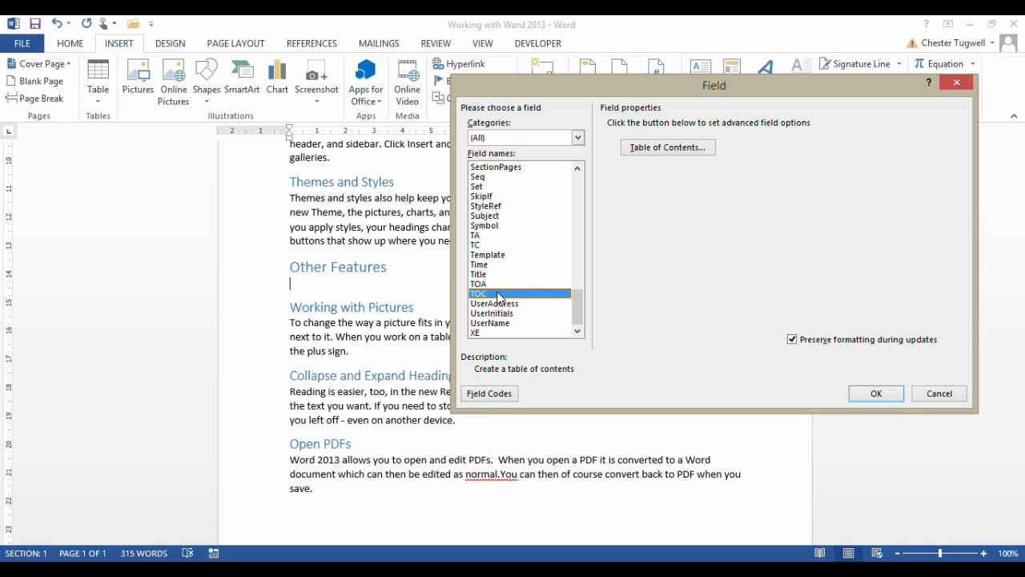
pyautogui.click(500, 394)
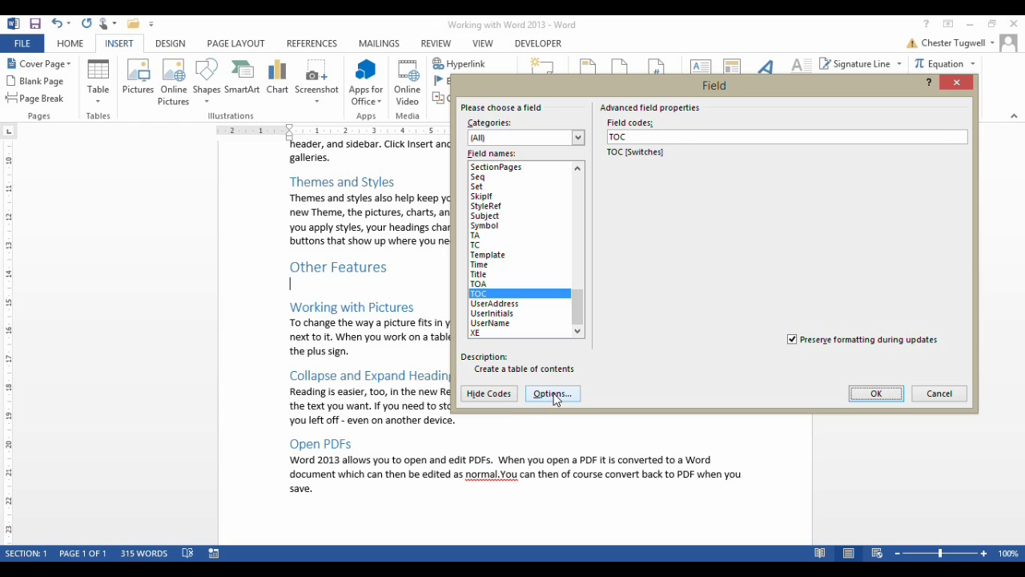
# Step: Add the \b switch with bookmark b and insert the second table of contents
pyautogui.click(552, 394)
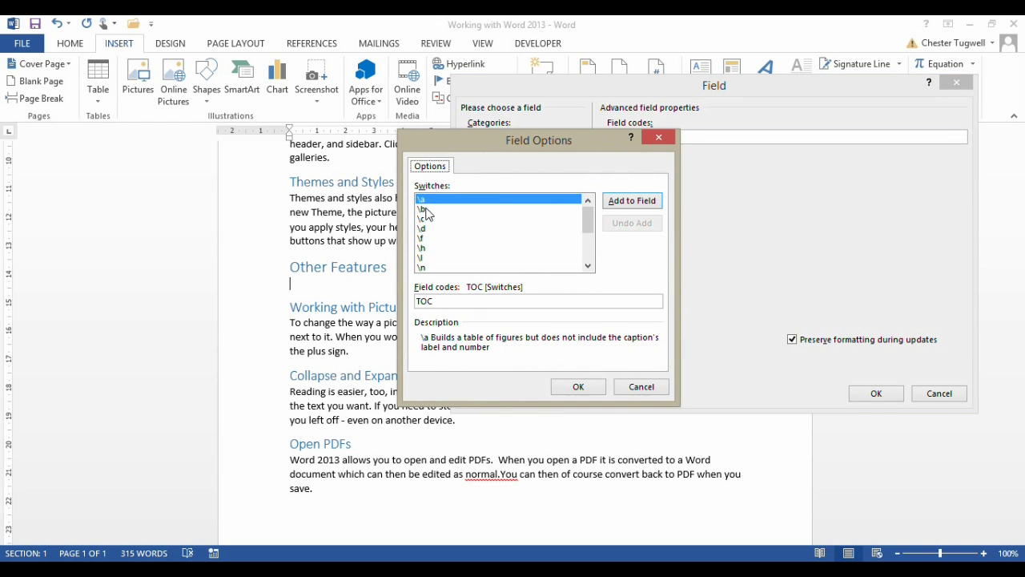
pyautogui.click(426, 209)
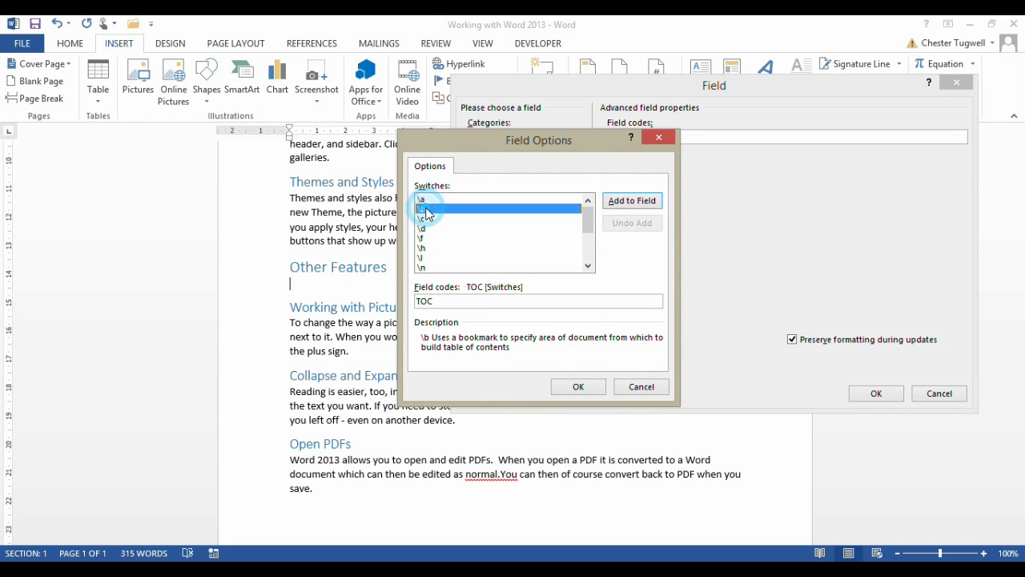
pyautogui.click(618, 200)
pyautogui.click(578, 387)
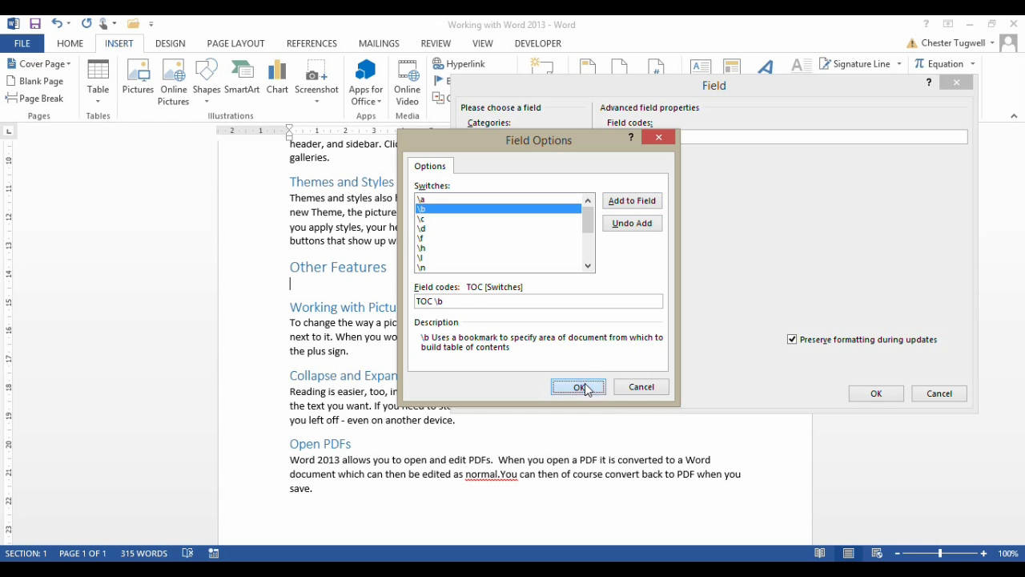
pyautogui.click(653, 136)
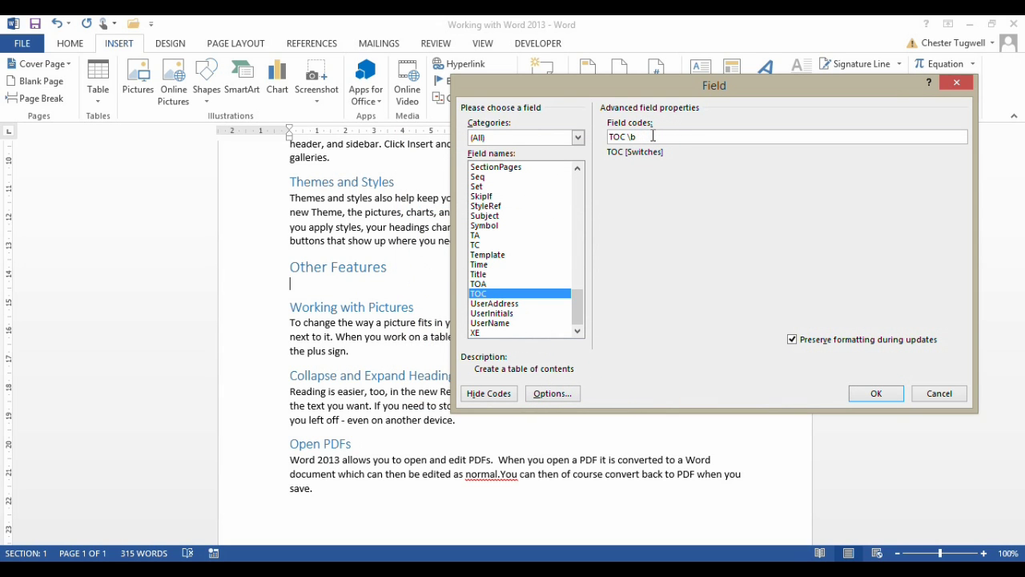
pyautogui.write('b')
pyautogui.click(877, 393)
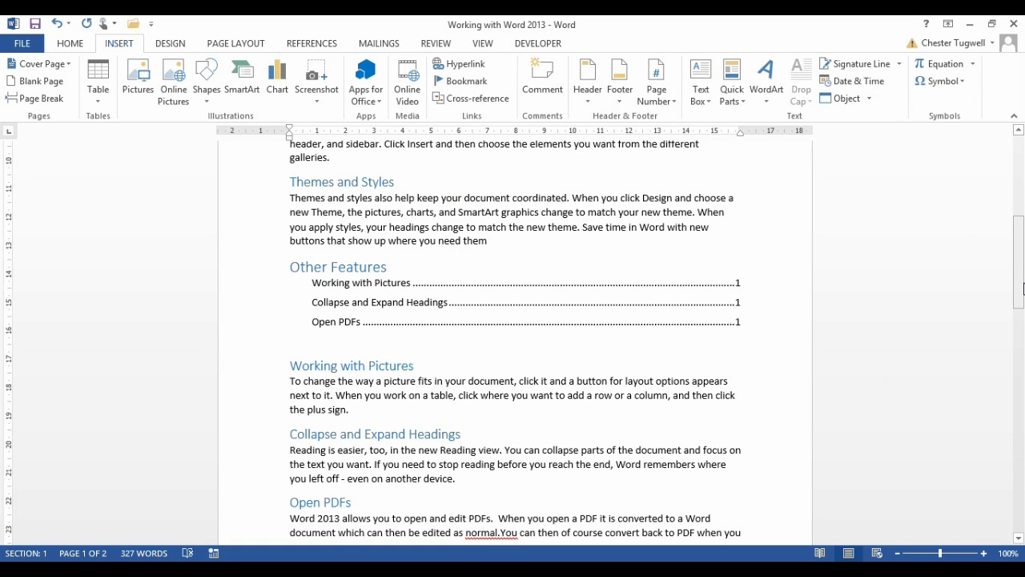
# Step: Add a new paragraph 'New Heading' after the Themes and Styles text
pyautogui.moveTo(1023, 290); pyautogui.dragTo(1018, 234)
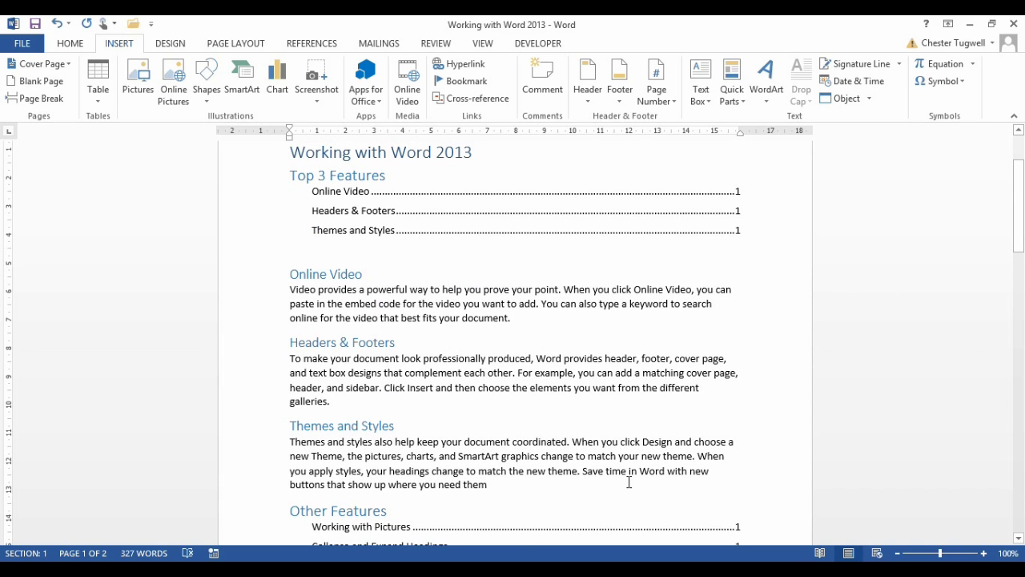
pyautogui.click(527, 490)
pyautogui.press('Return')
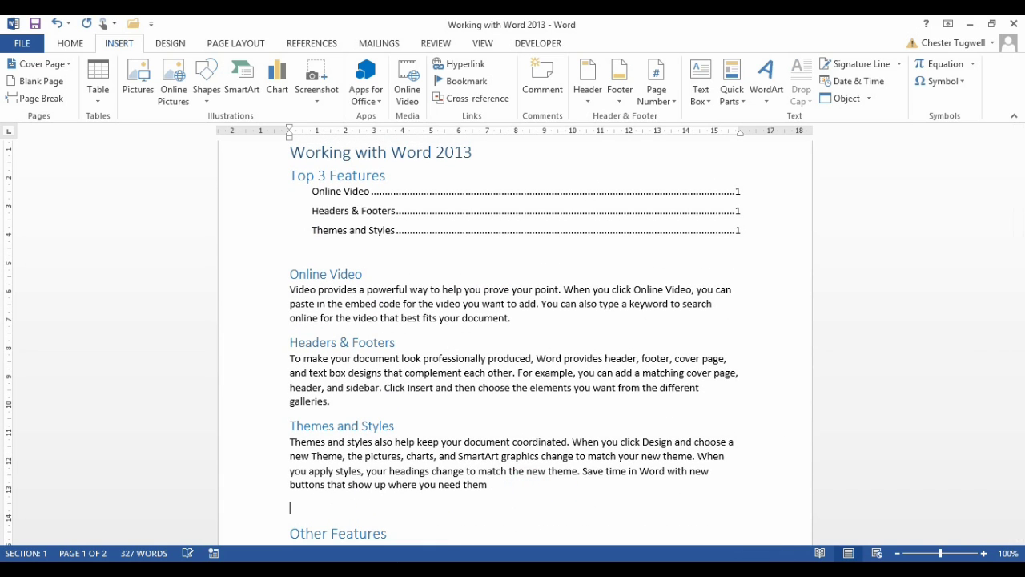
pyautogui.moveTo(1020, 218); pyautogui.dragTo(1020, 236)
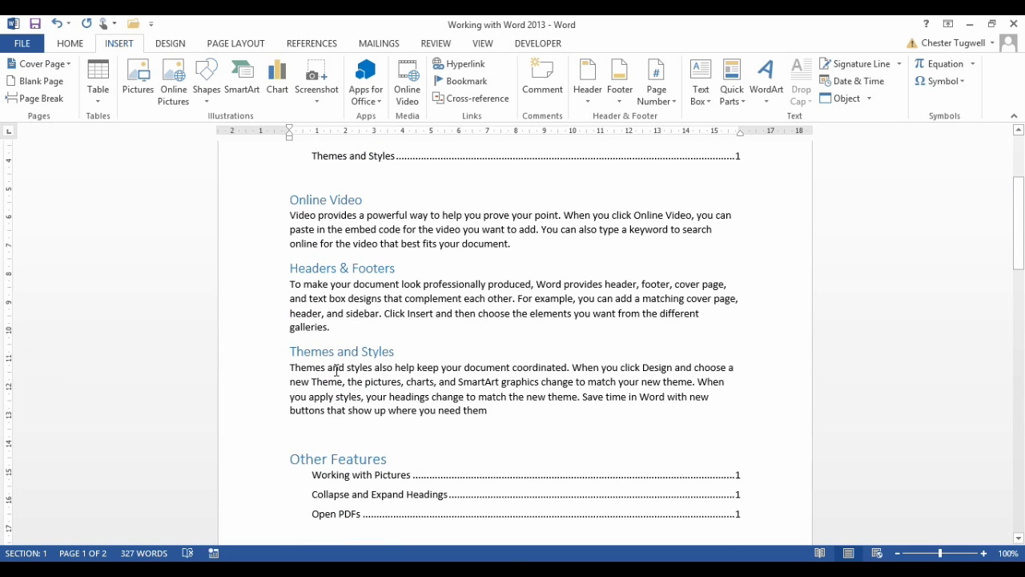
pyautogui.write('New Hea')
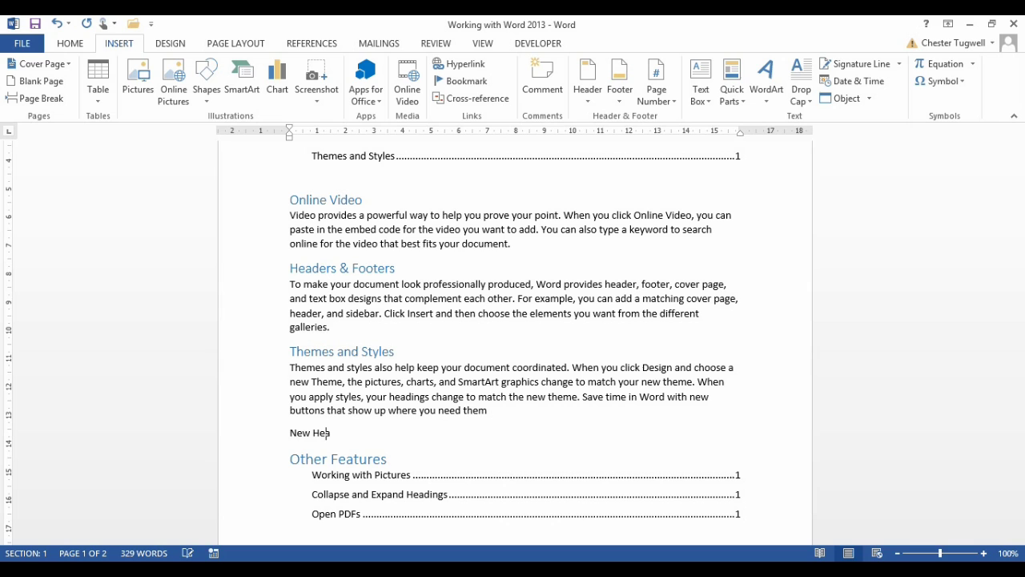
pyautogui.write('ding')
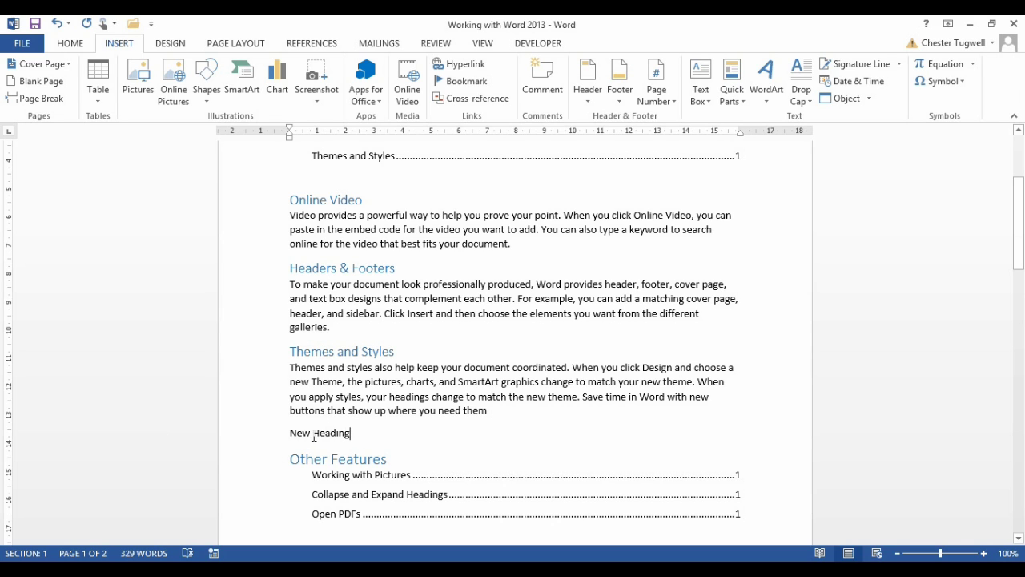
# Step: Style New Heading as Heading 3 and add a line of placeholder text below it
pyautogui.click(313, 433)
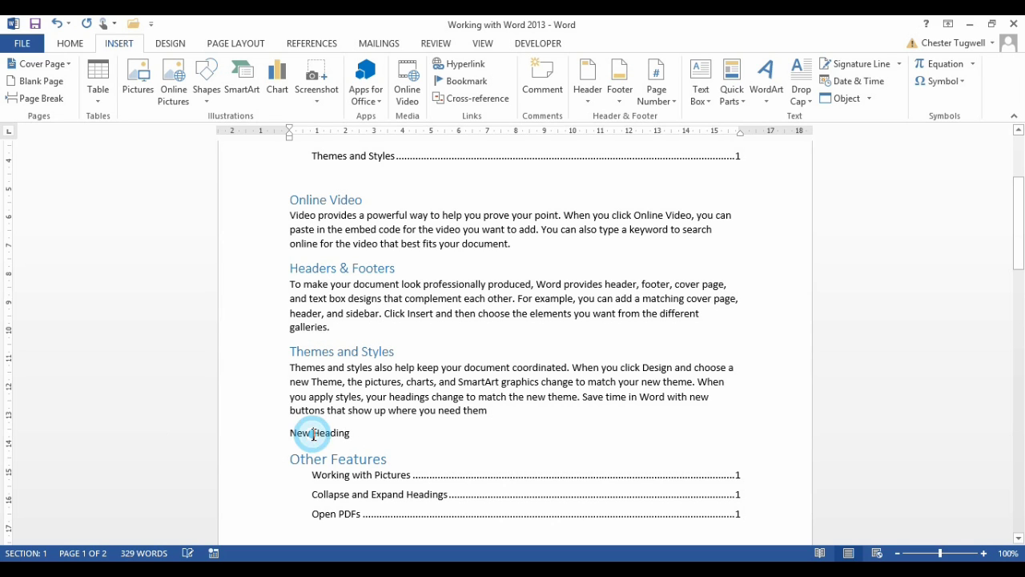
pyautogui.click(70, 43)
pyautogui.click(732, 78)
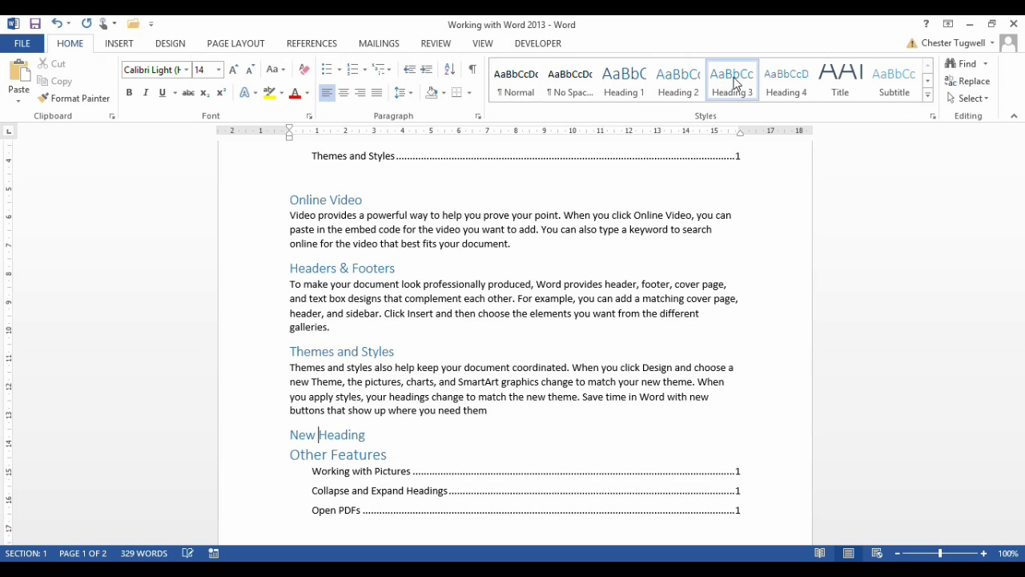
pyautogui.click(368, 435)
pyautogui.press('Return')
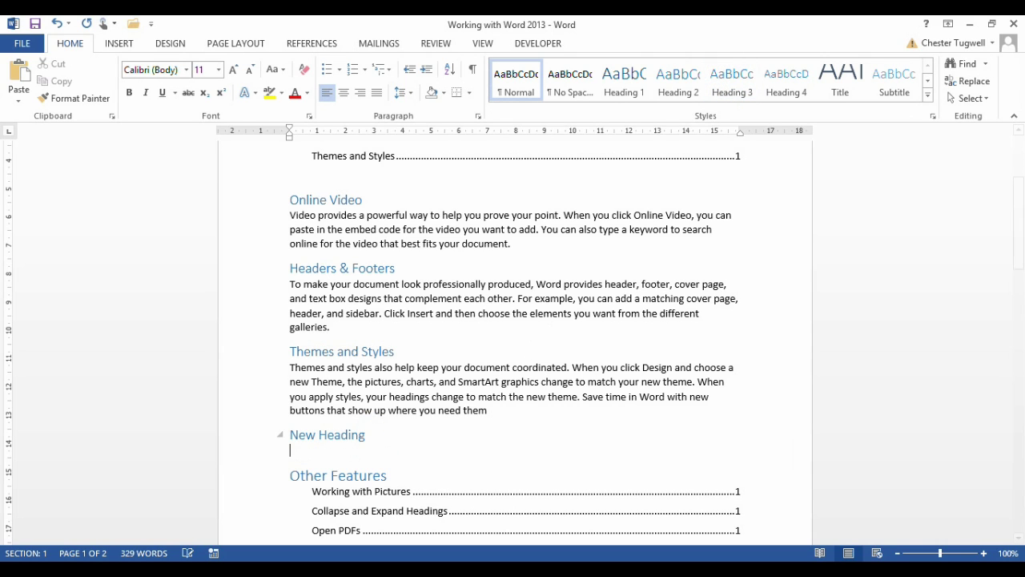
pyautogui.write('vlsjidsjiosjiogjogfjg vfijpojgopjg')
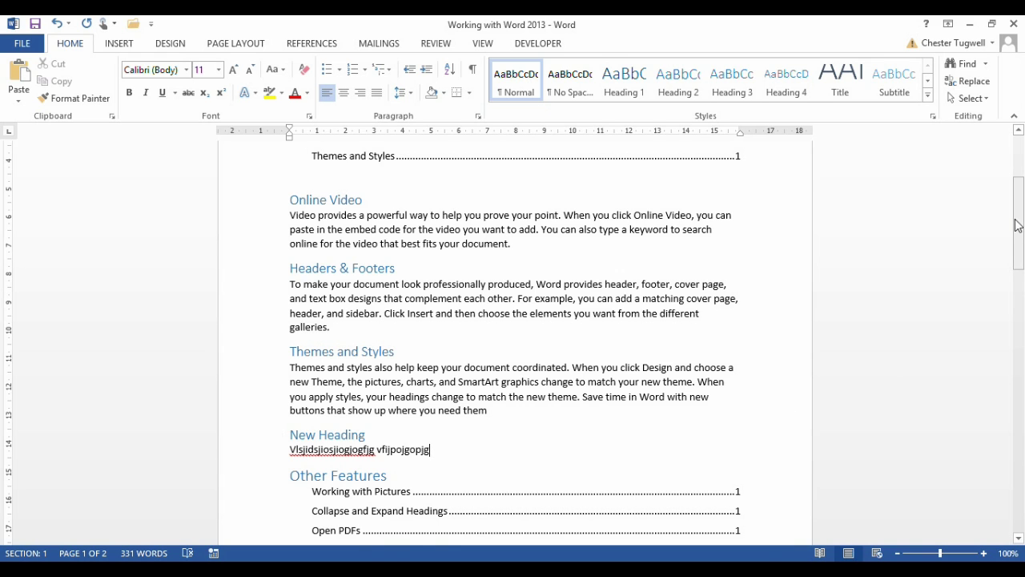
pyautogui.moveTo(1017, 222); pyautogui.dragTo(1017, 201)
# Step: Update the entire first table of contents so it lists New Heading
pyautogui.rightClick(453, 229)
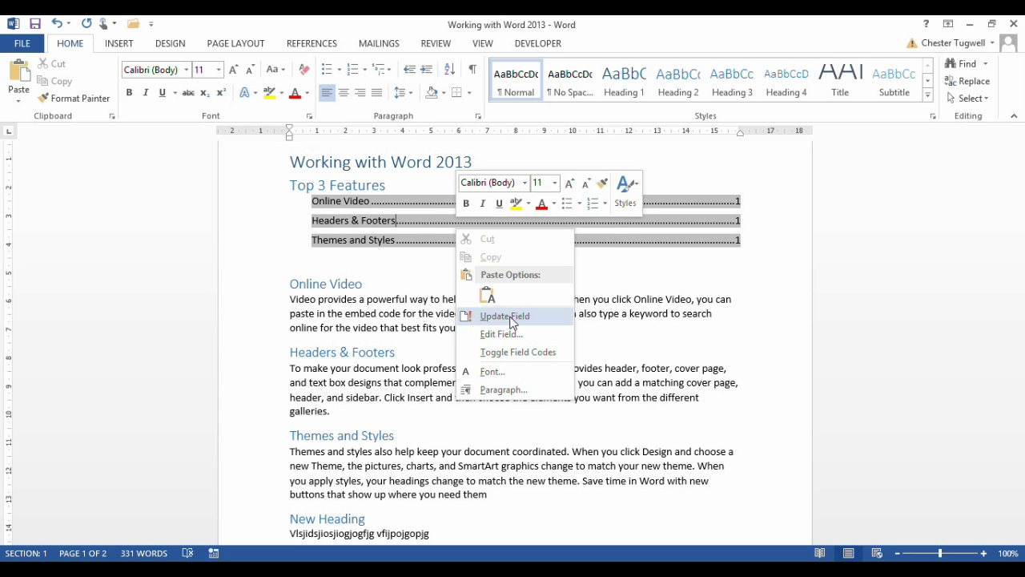
pyautogui.click(500, 316)
pyautogui.click(475, 294)
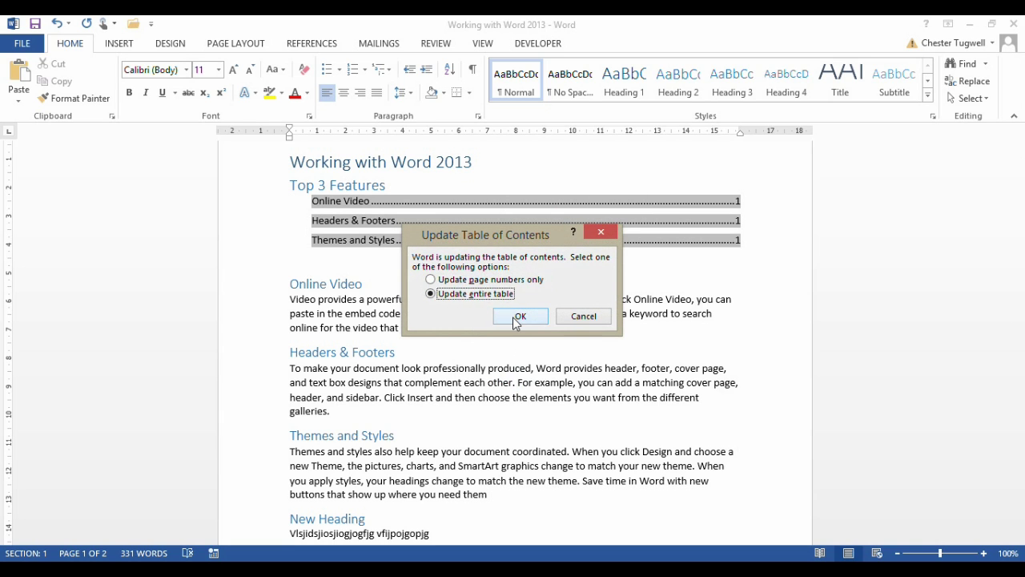
pyautogui.click(519, 315)
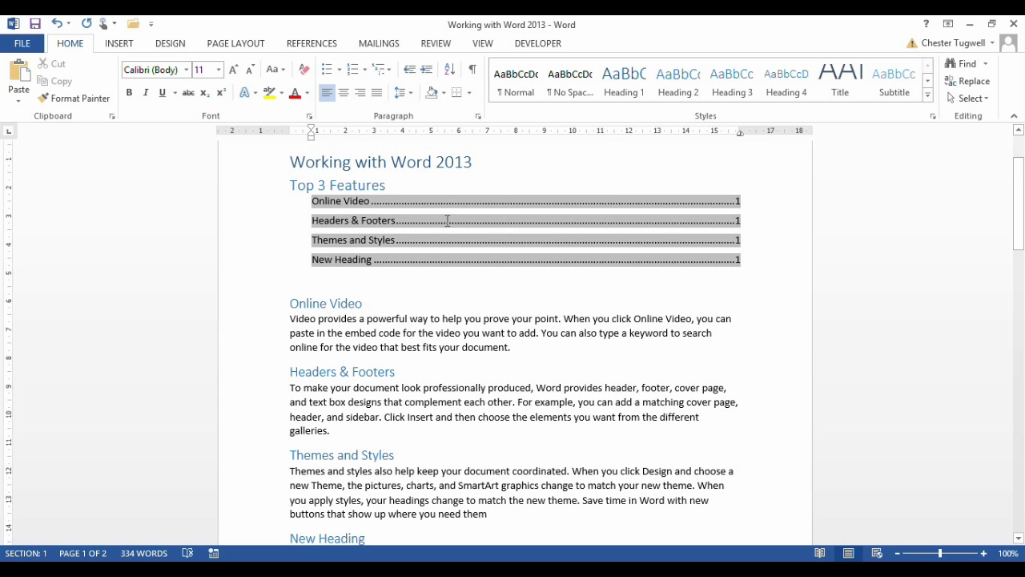
pyautogui.moveTo(1020, 194); pyautogui.dragTo(1021, 205)
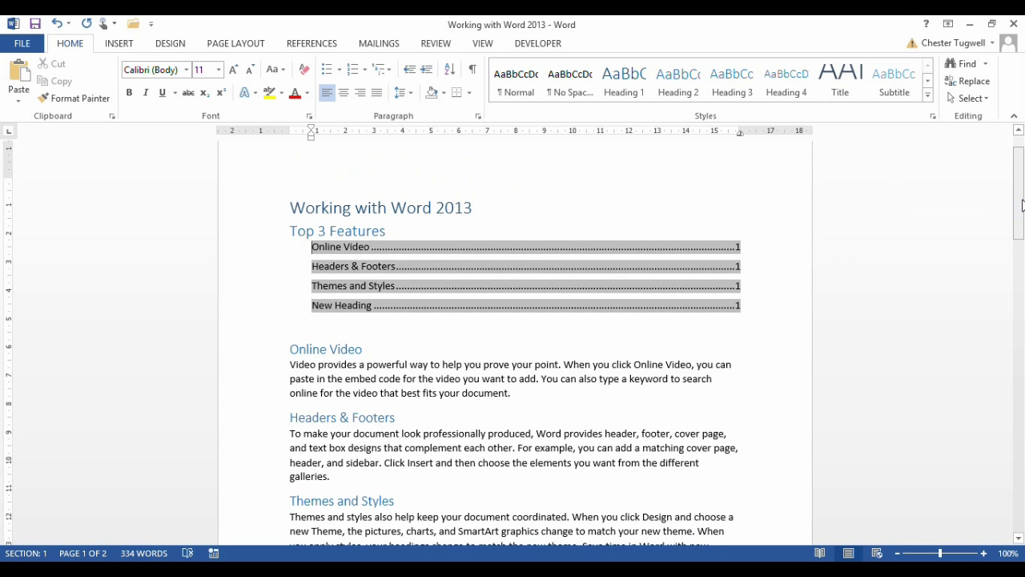